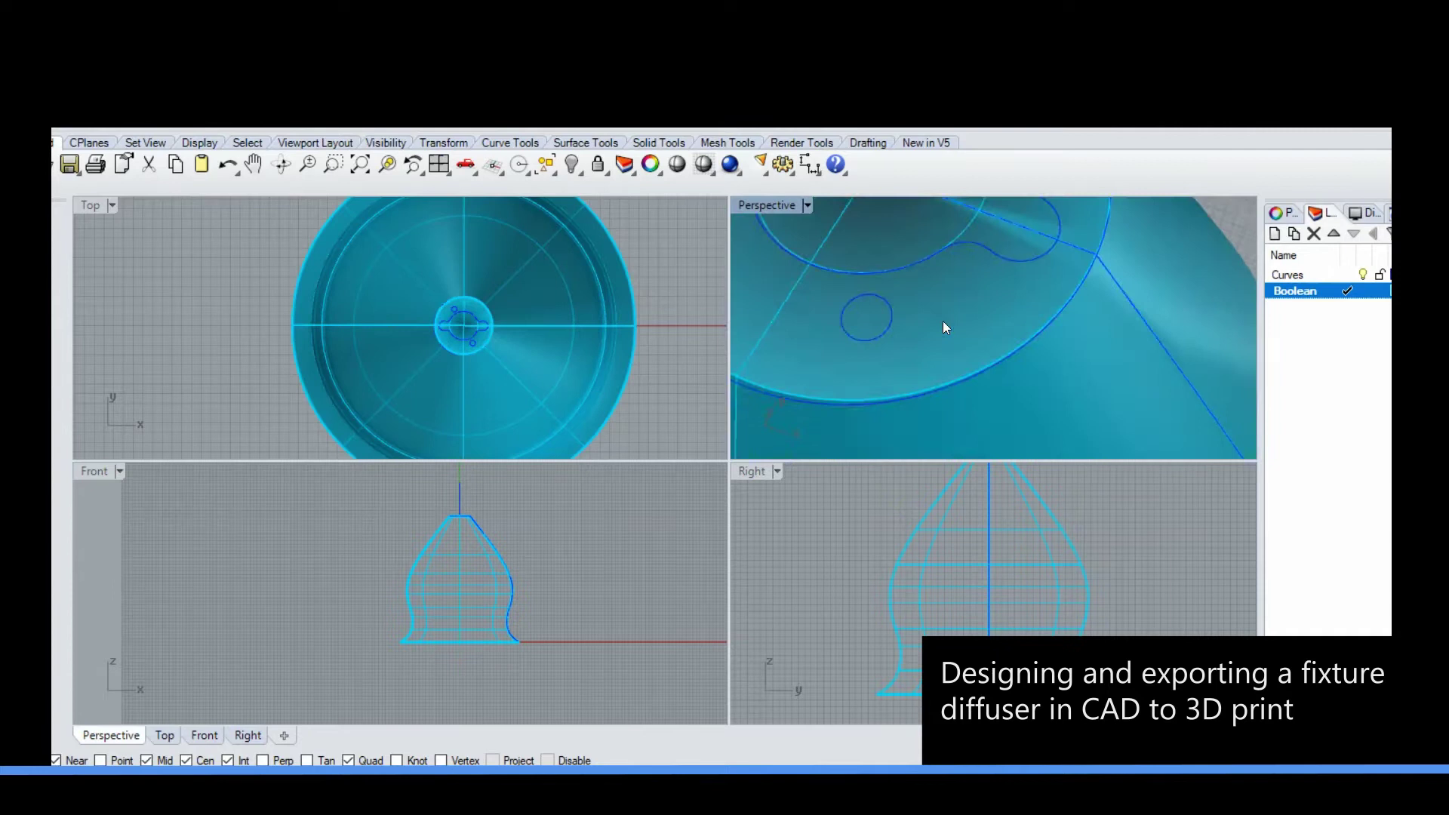
Step: Extrude the keyhole curve at the top of the diffuser into a solid with ExtrudeCrv
click(936, 329)
click(994, 375)
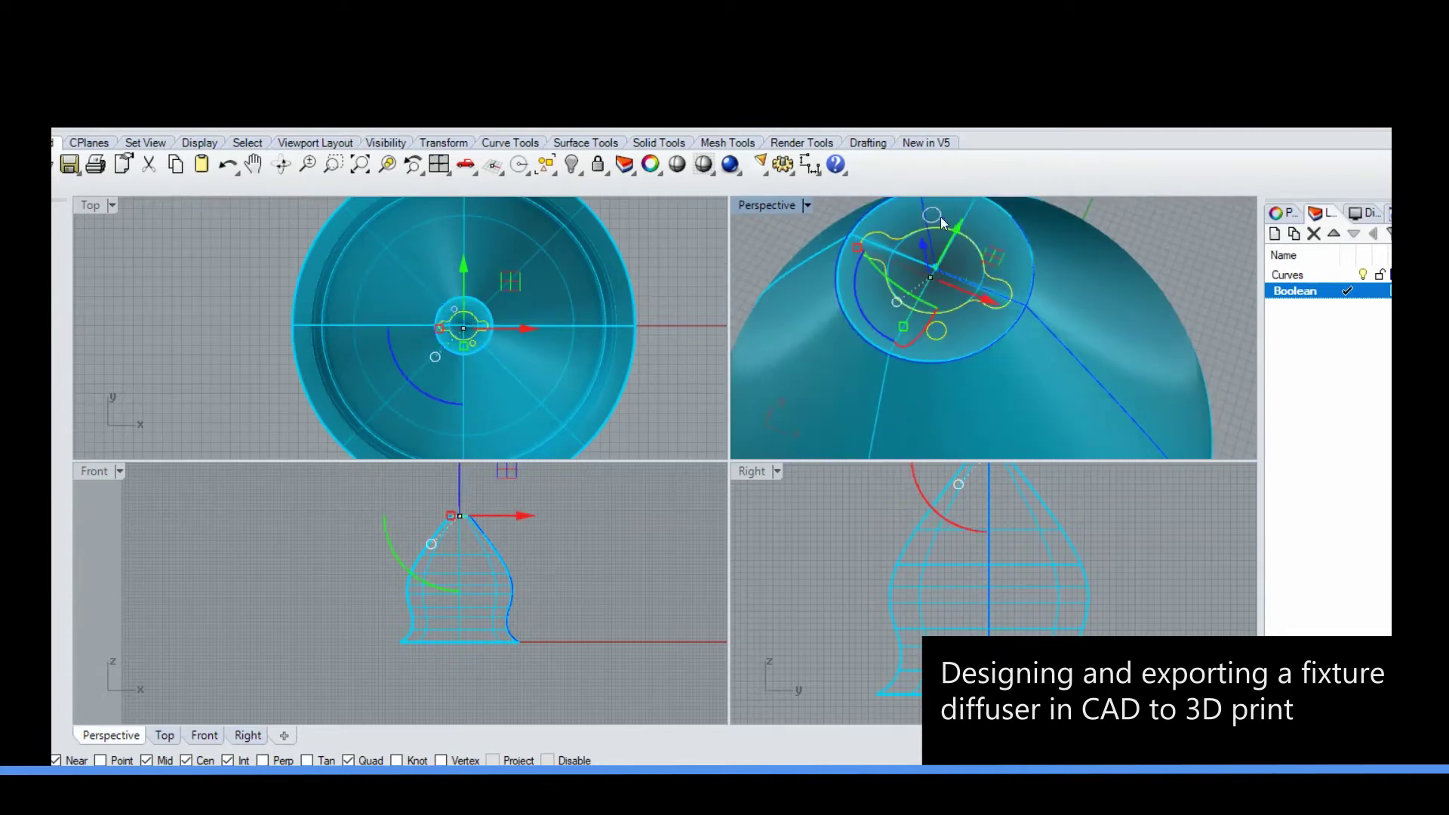
text(ExtrudeCrv)
click(117, 141)
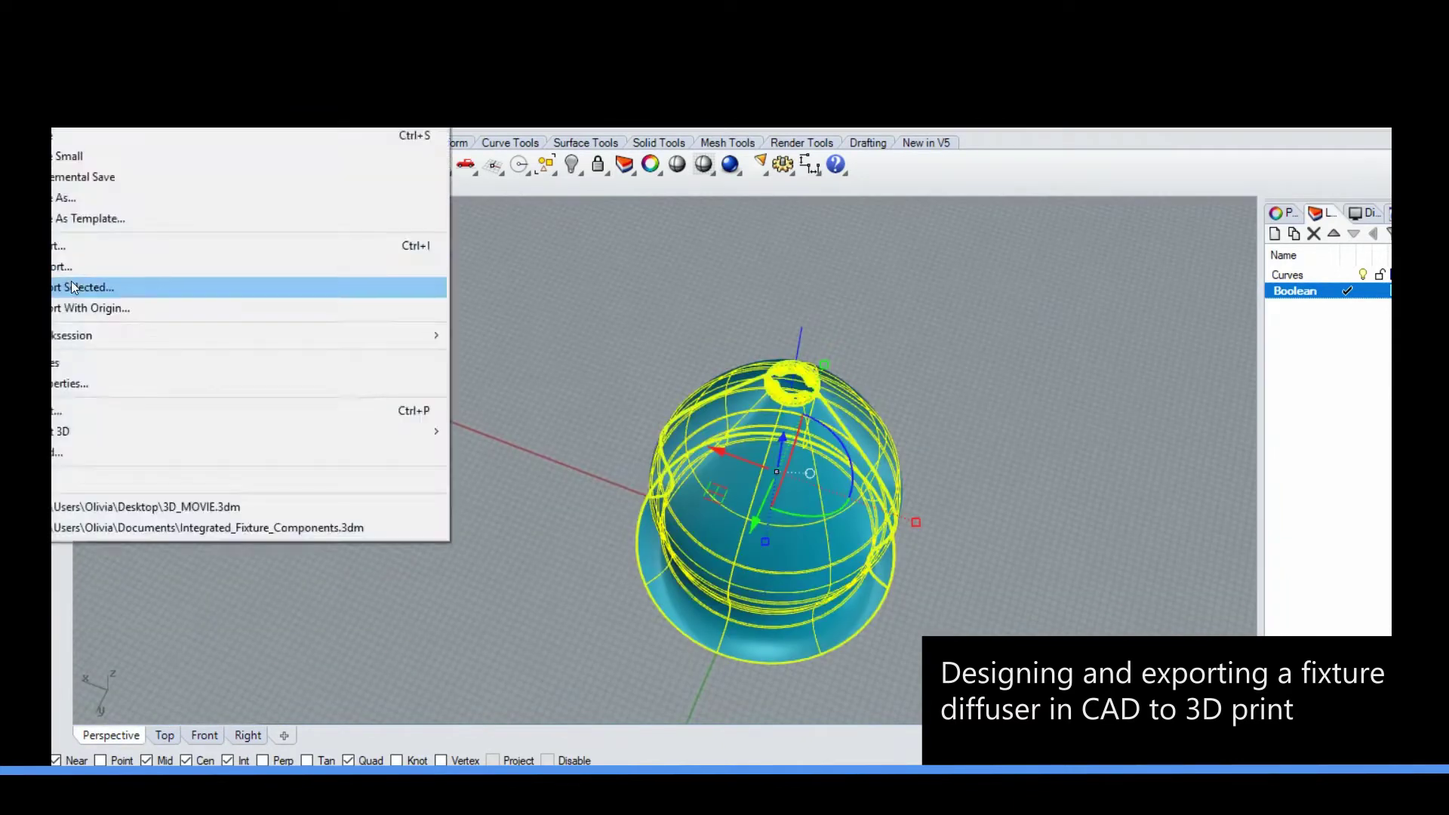
Step: Export the selected diffuser as the STL file LED_DIffuser, accepting the default mesh and STL options
click(71, 281)
text(LED_DIffuser)
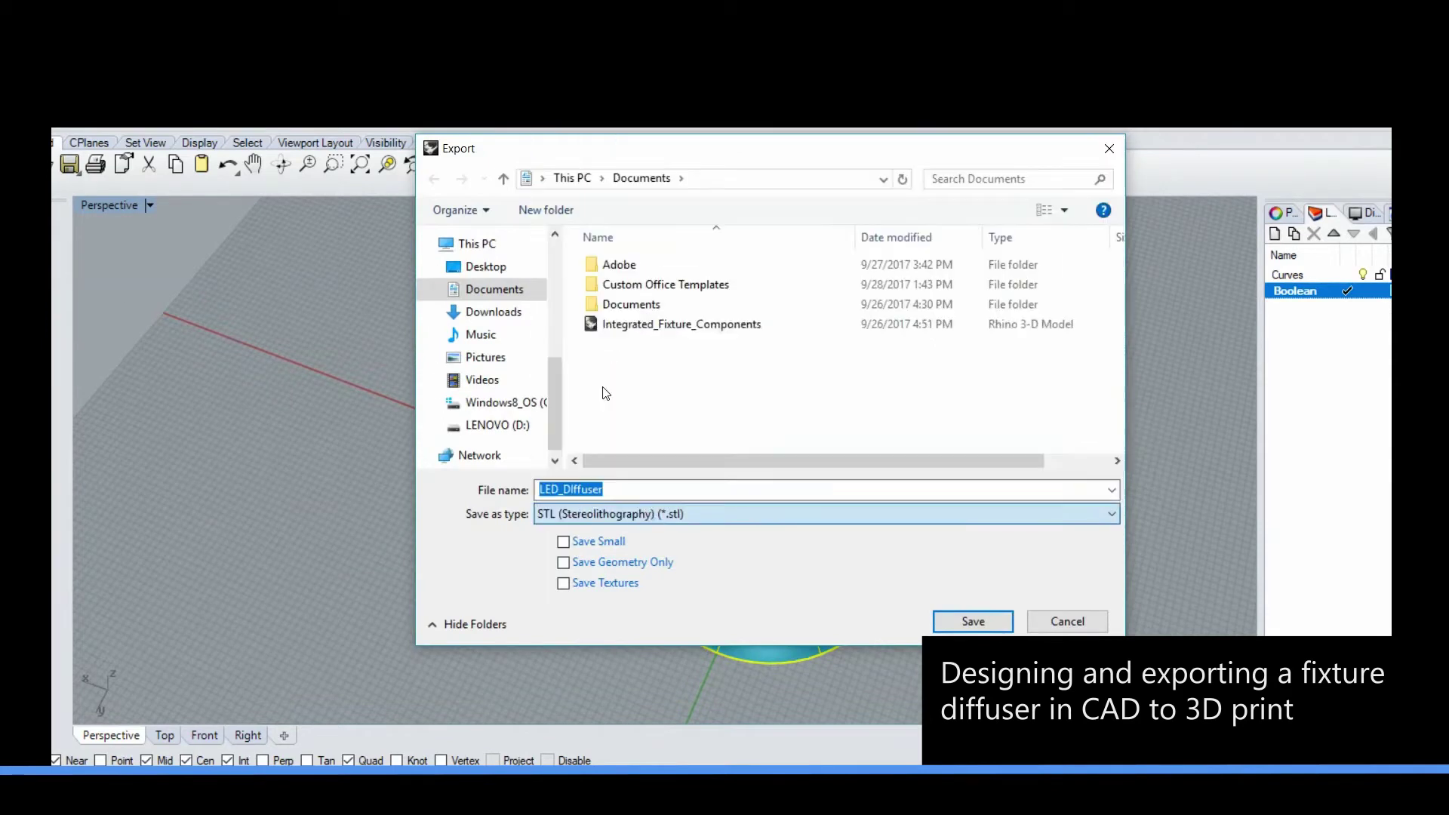
key(Return)
click(590, 469)
click(588, 480)
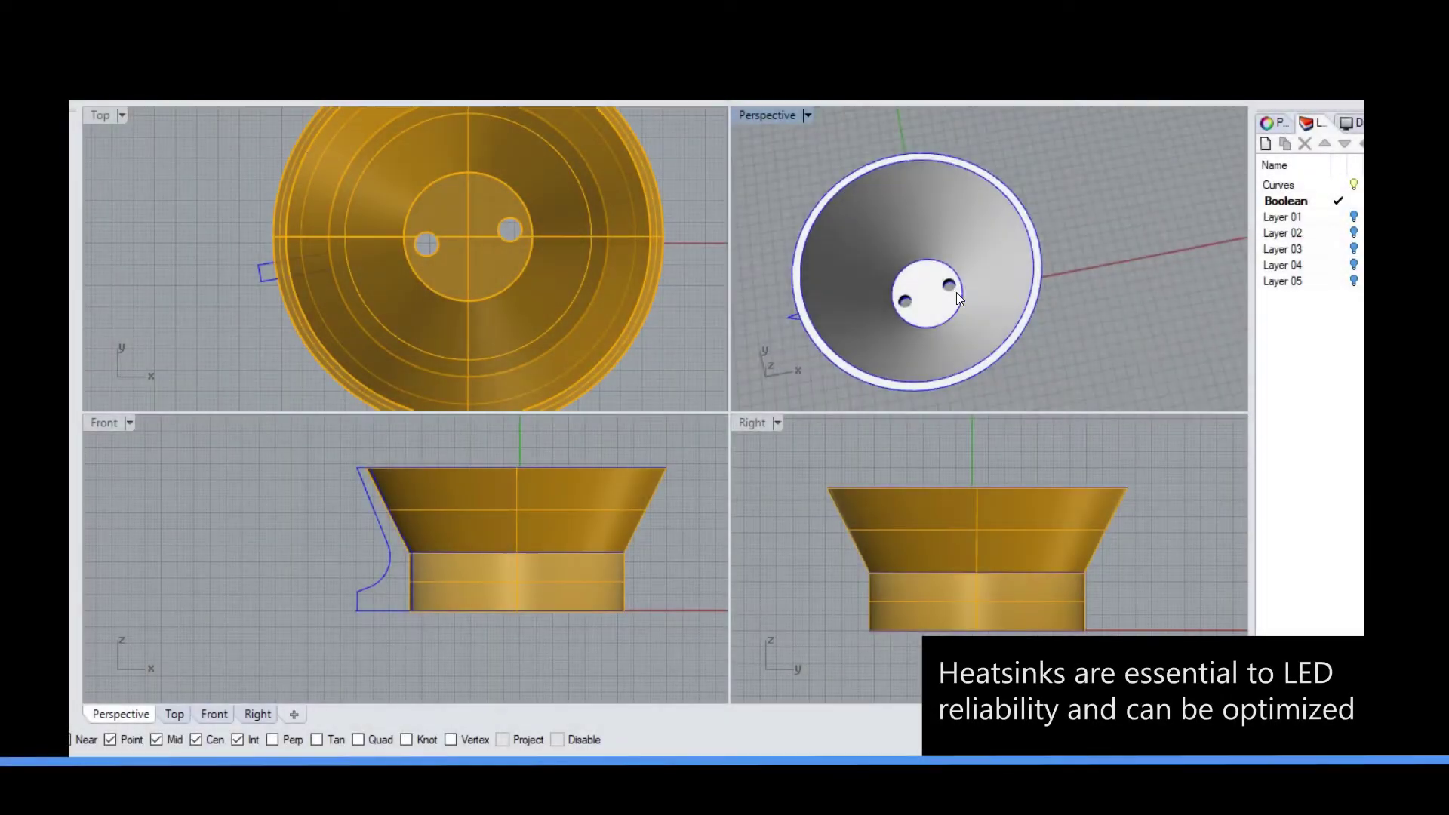
Step: Extrude the heat sink's fin profile curve into a solid fin
right_drag(981, 301, 1026, 286)
click(929, 355)
click(249, 94)
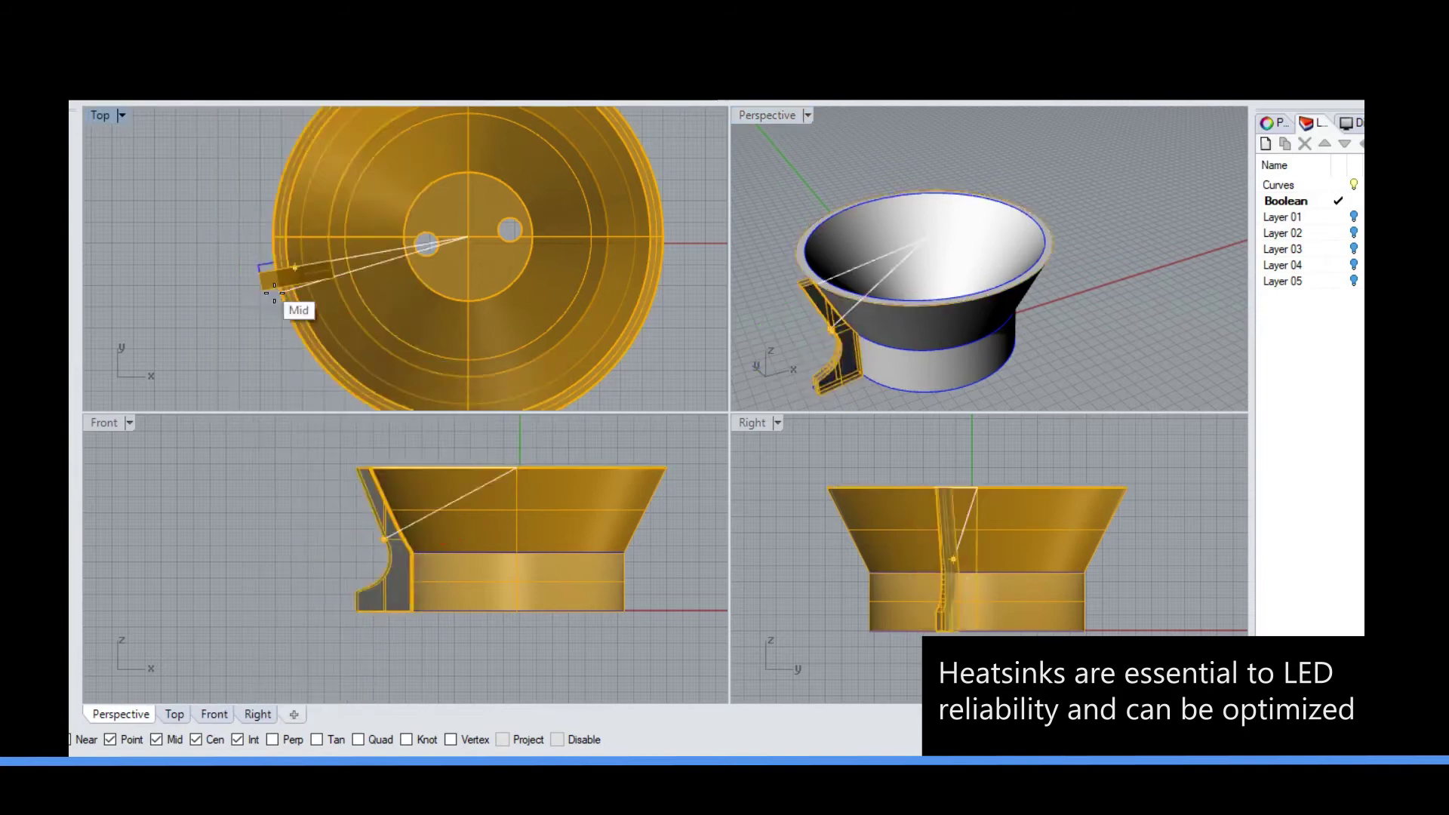
scroll(310, 305, up, 4)
scroll(309, 305, down, 8)
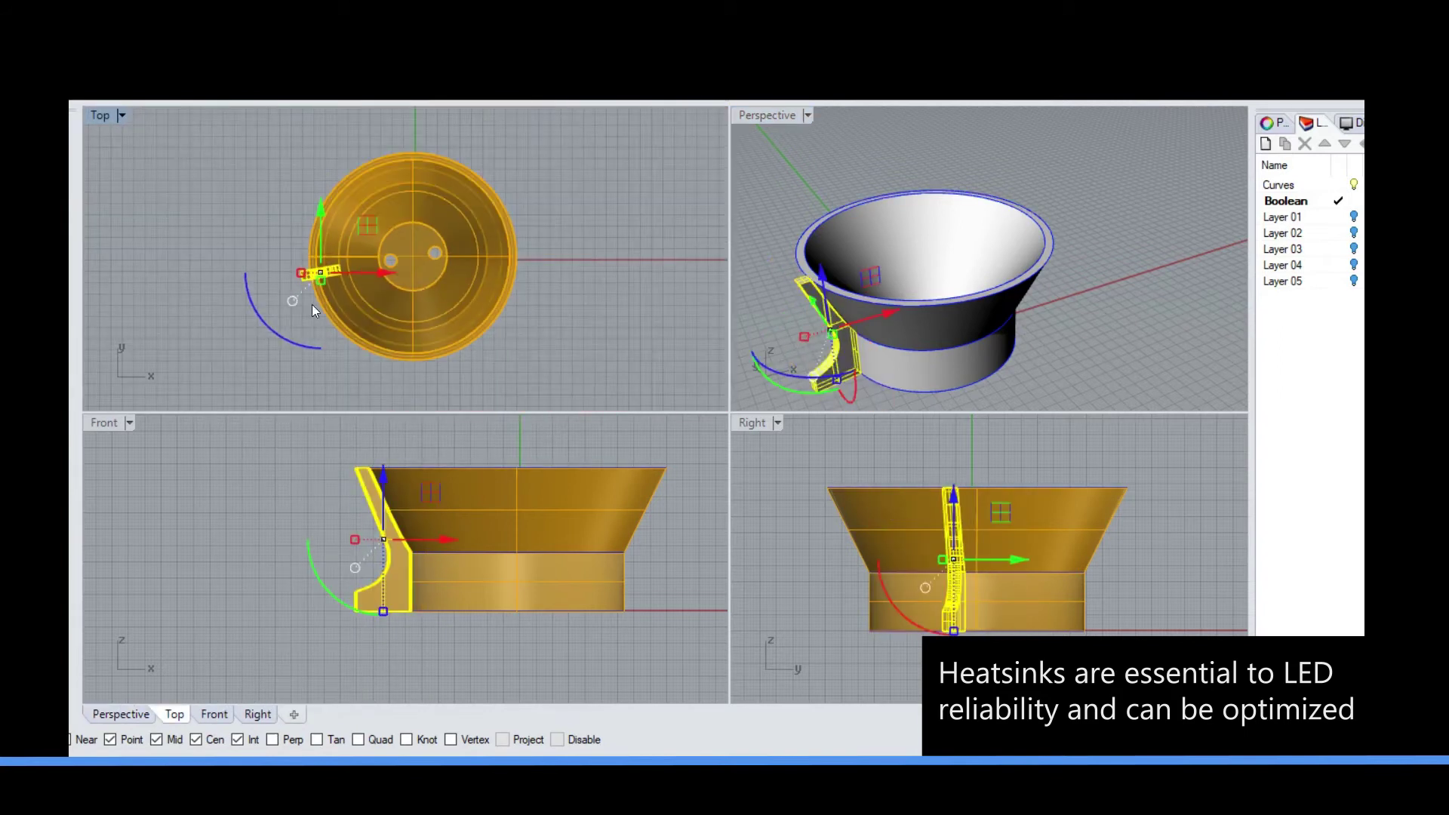
Step: Polar-array the fin around the heat sink centre, accepting the default count
text(ArrayPolar)
key(Return)
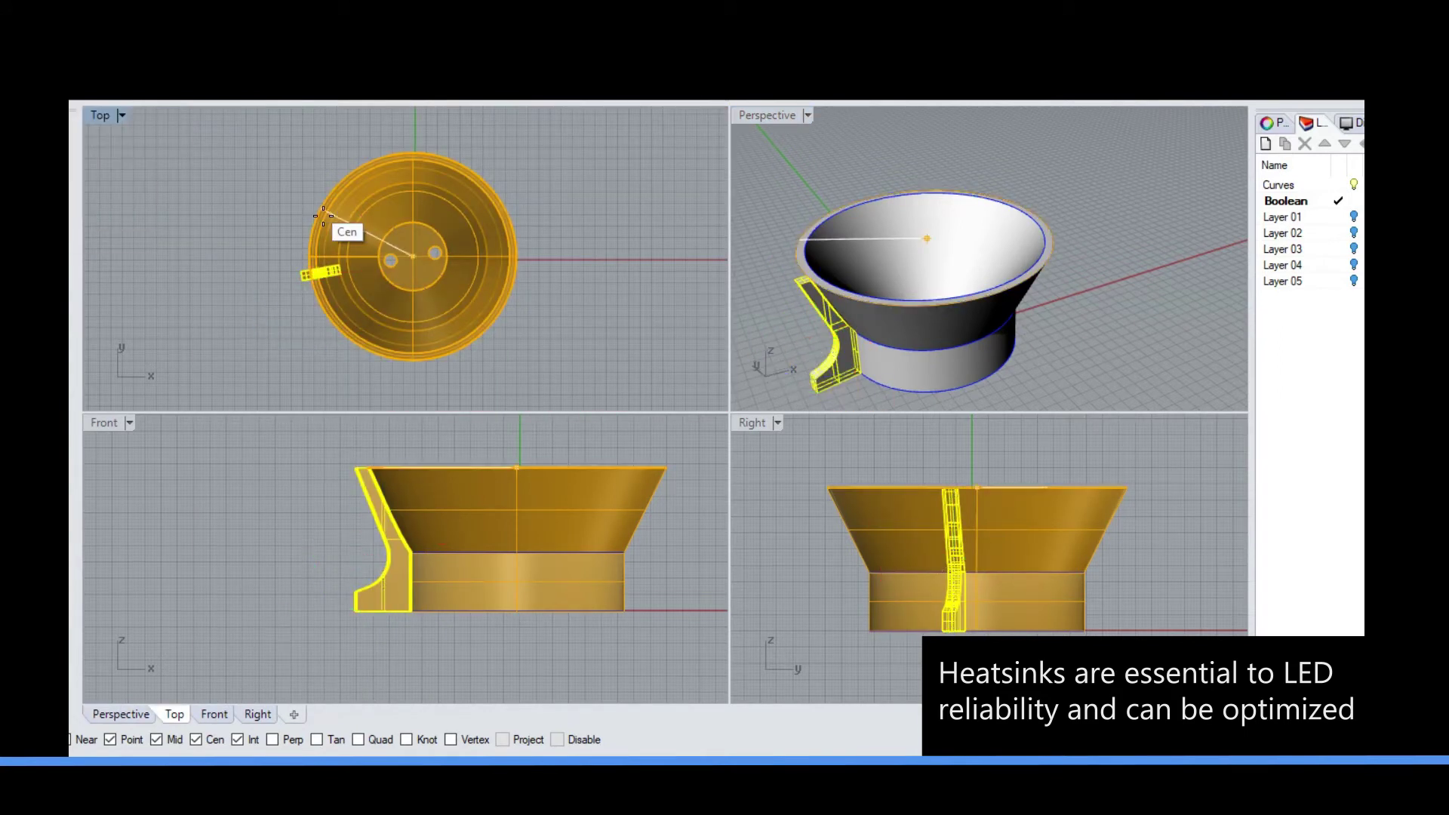
click(323, 217)
key(Return)
key(Return)
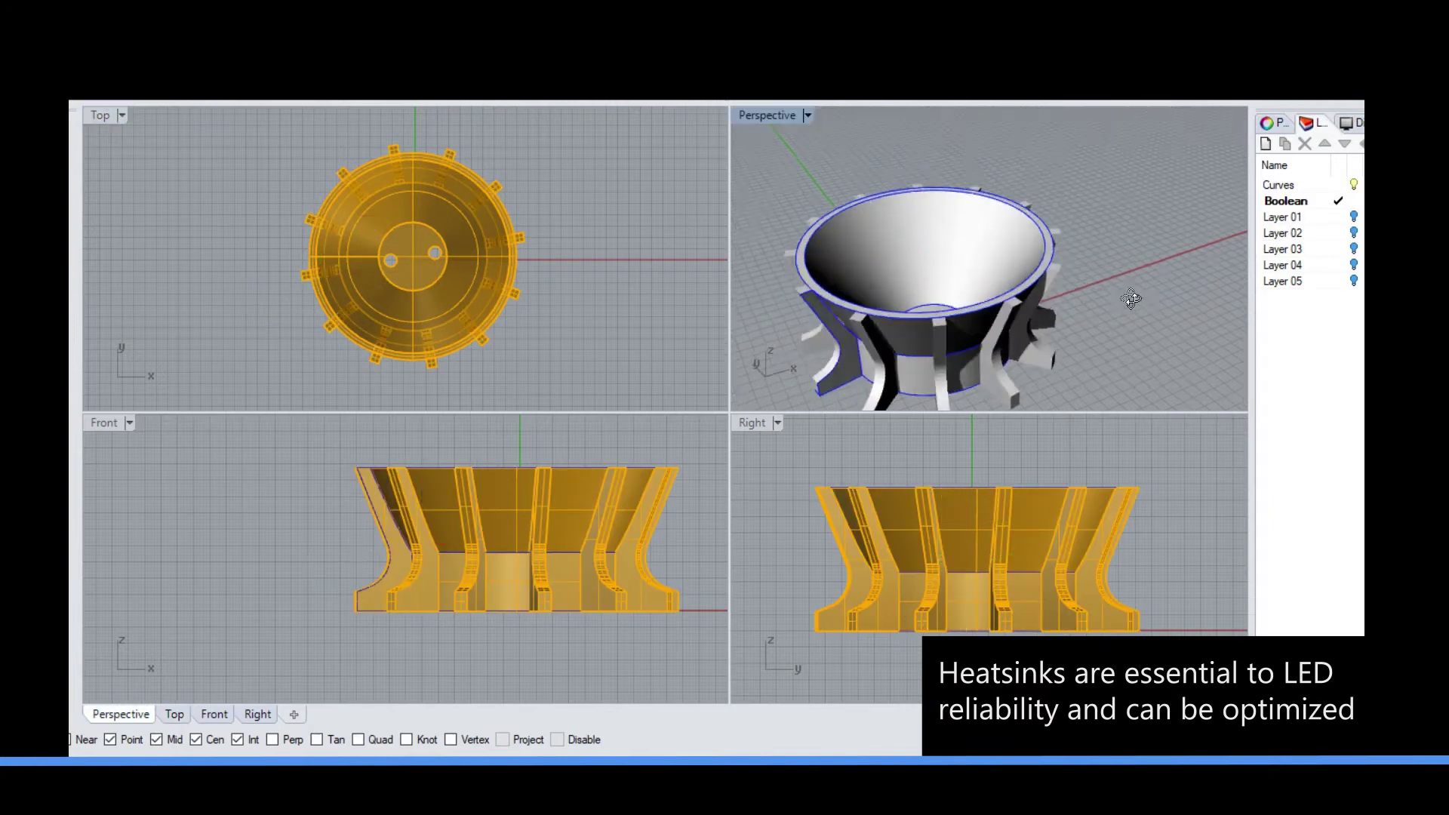
scroll(229, 313, up, 3)
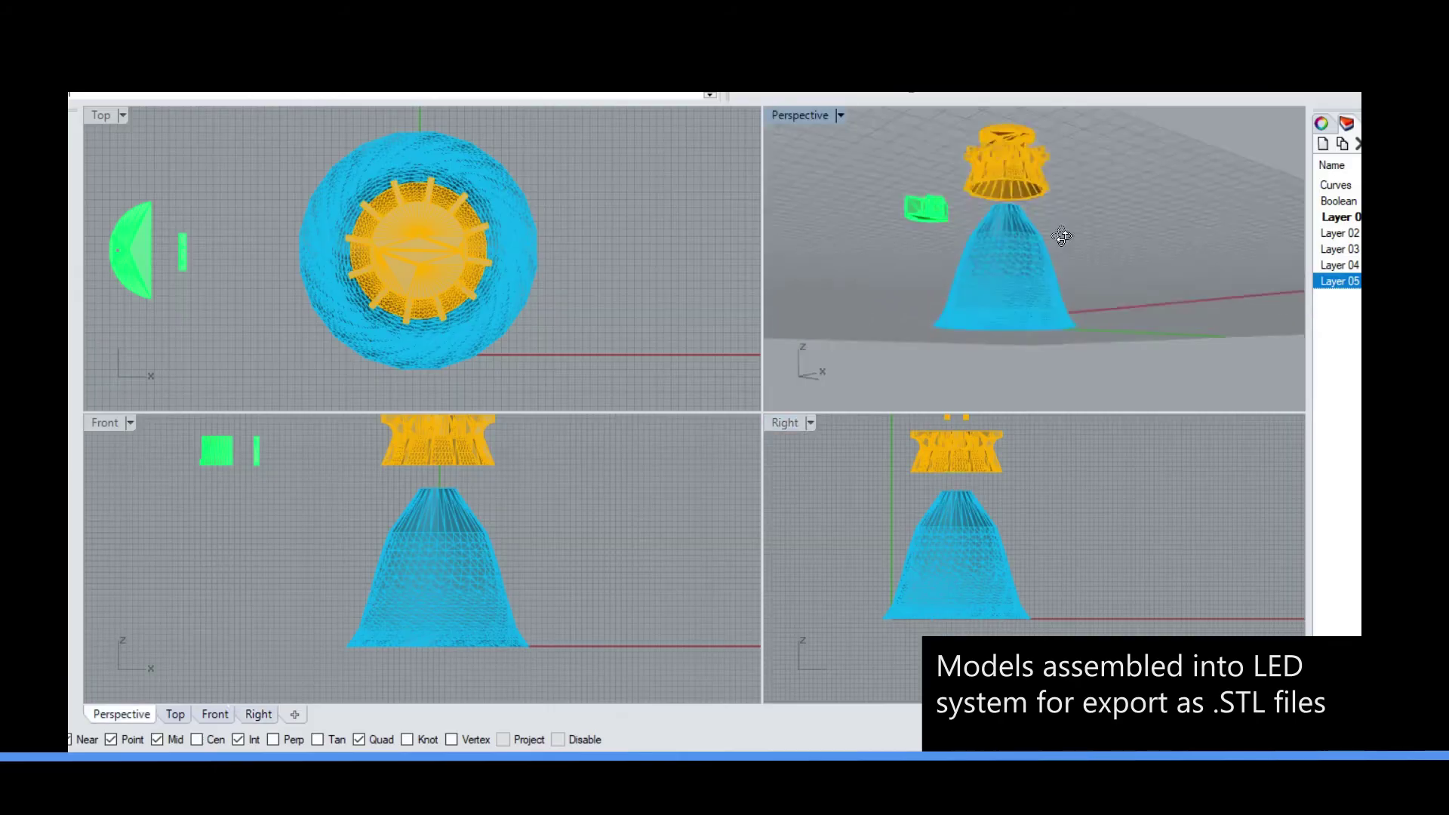
Step: Lower the heat sink onto the diffuser cone with the gumball
drag(435, 504, 437, 568)
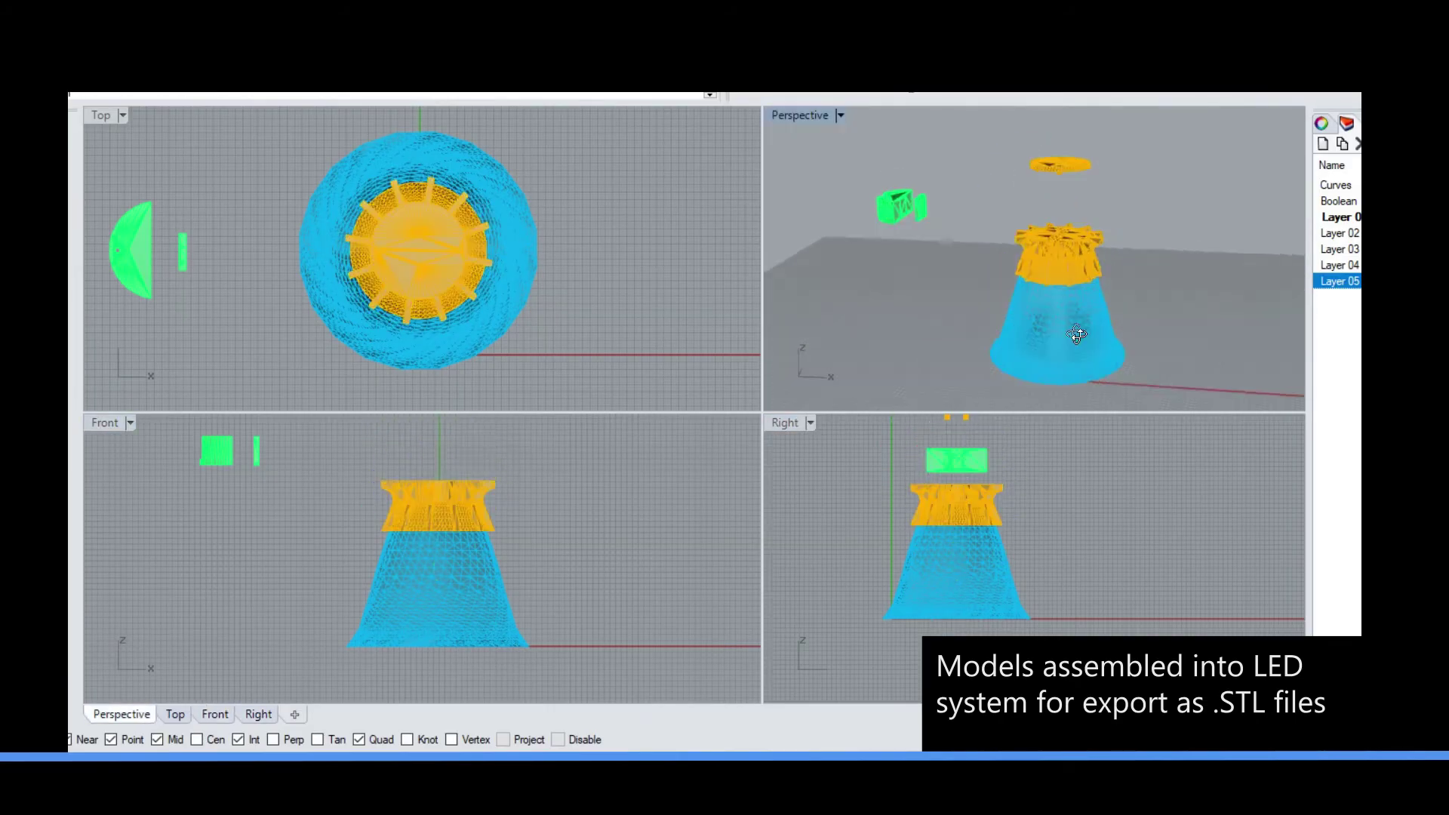
click(420, 203)
scroll(436, 528, down, 5)
scroll(446, 432, up, 8)
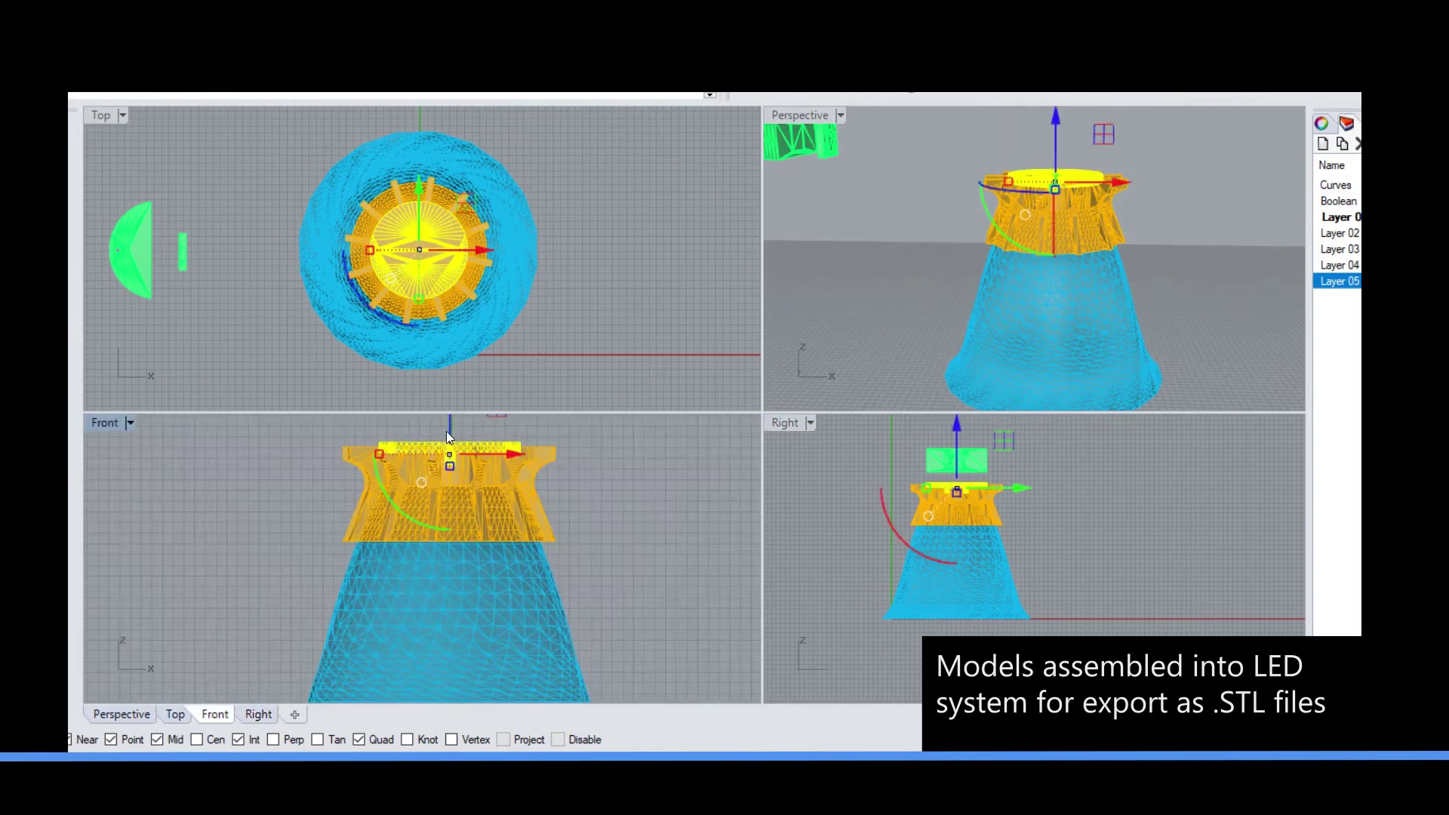
scroll(339, 528, down, 4)
Step: Move the small LED piece and green bracket onto the heat sink top
click(235, 489)
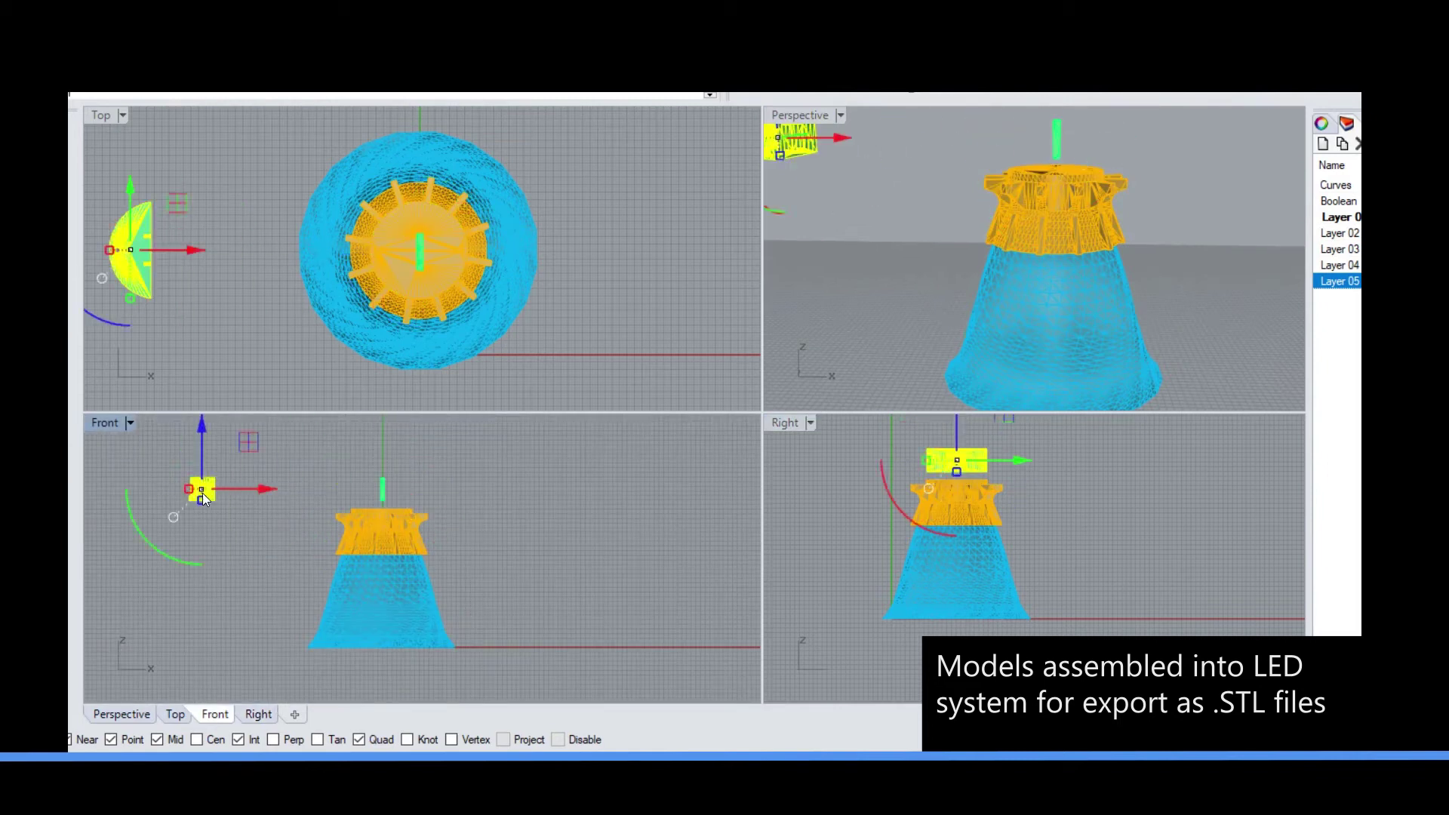
drag(202, 492, 362, 492)
right_drag(948, 261, 985, 226)
click(361, 489)
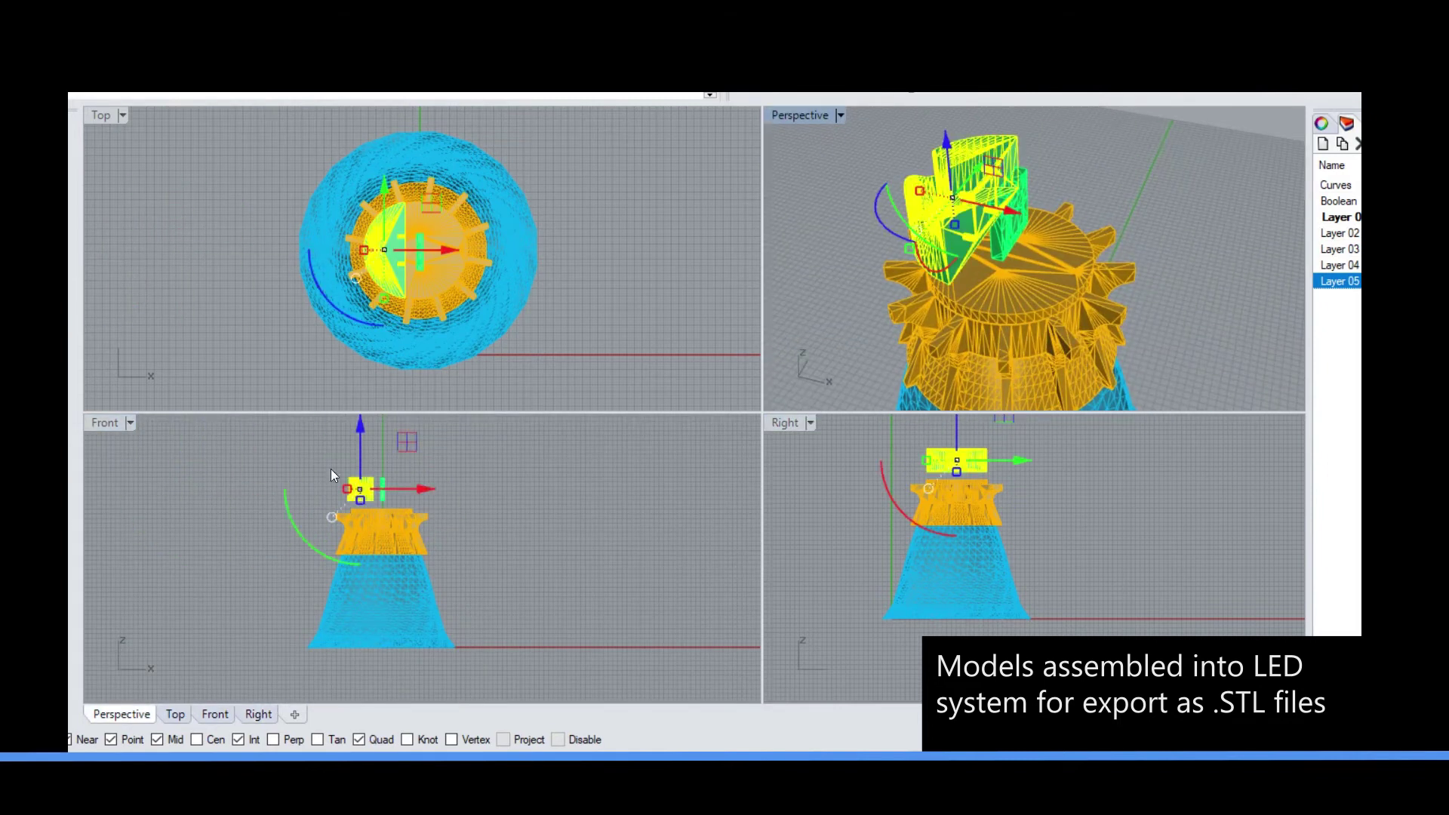
scroll(330, 469, up, 5)
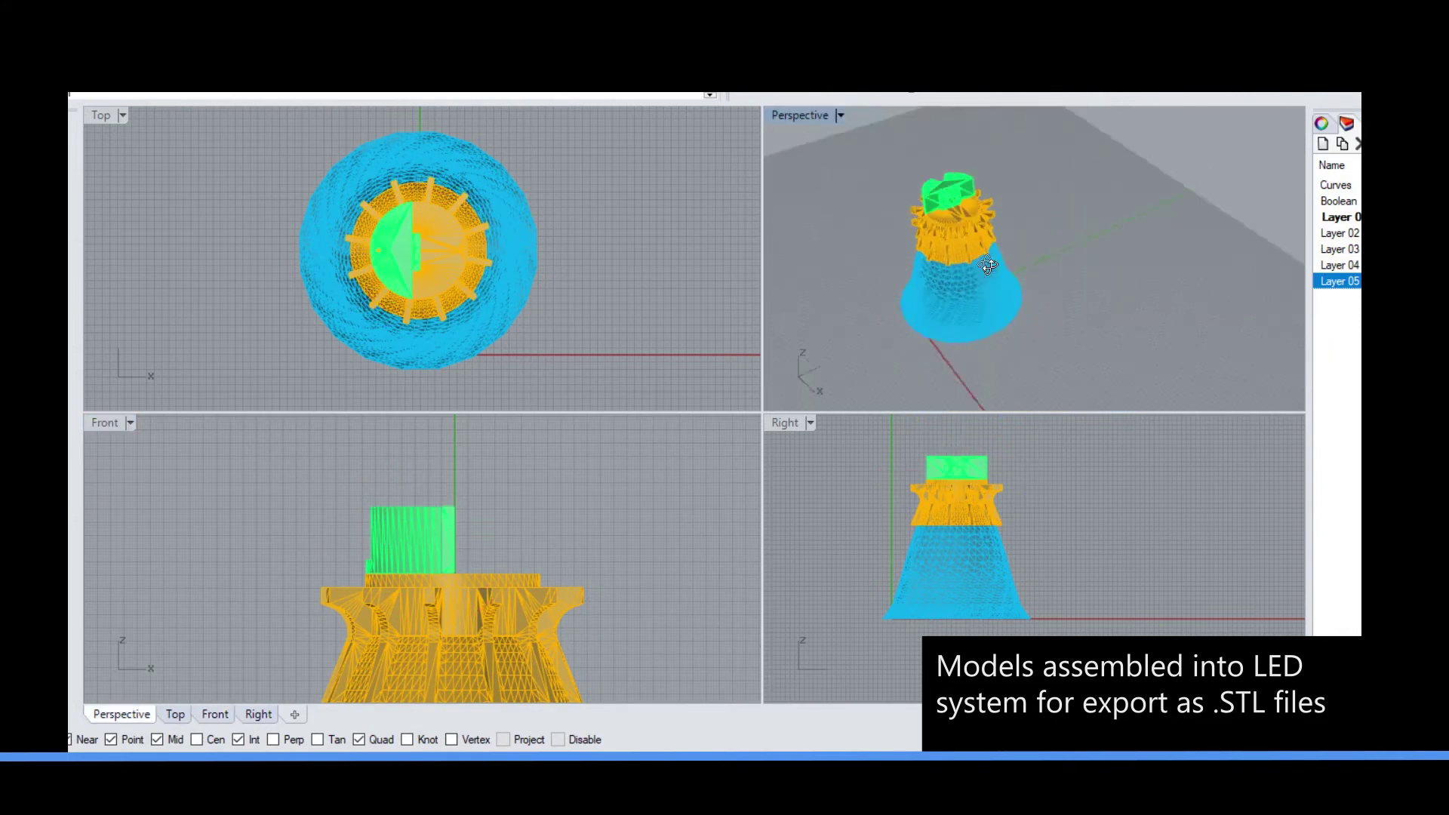
key(ctrl+m)
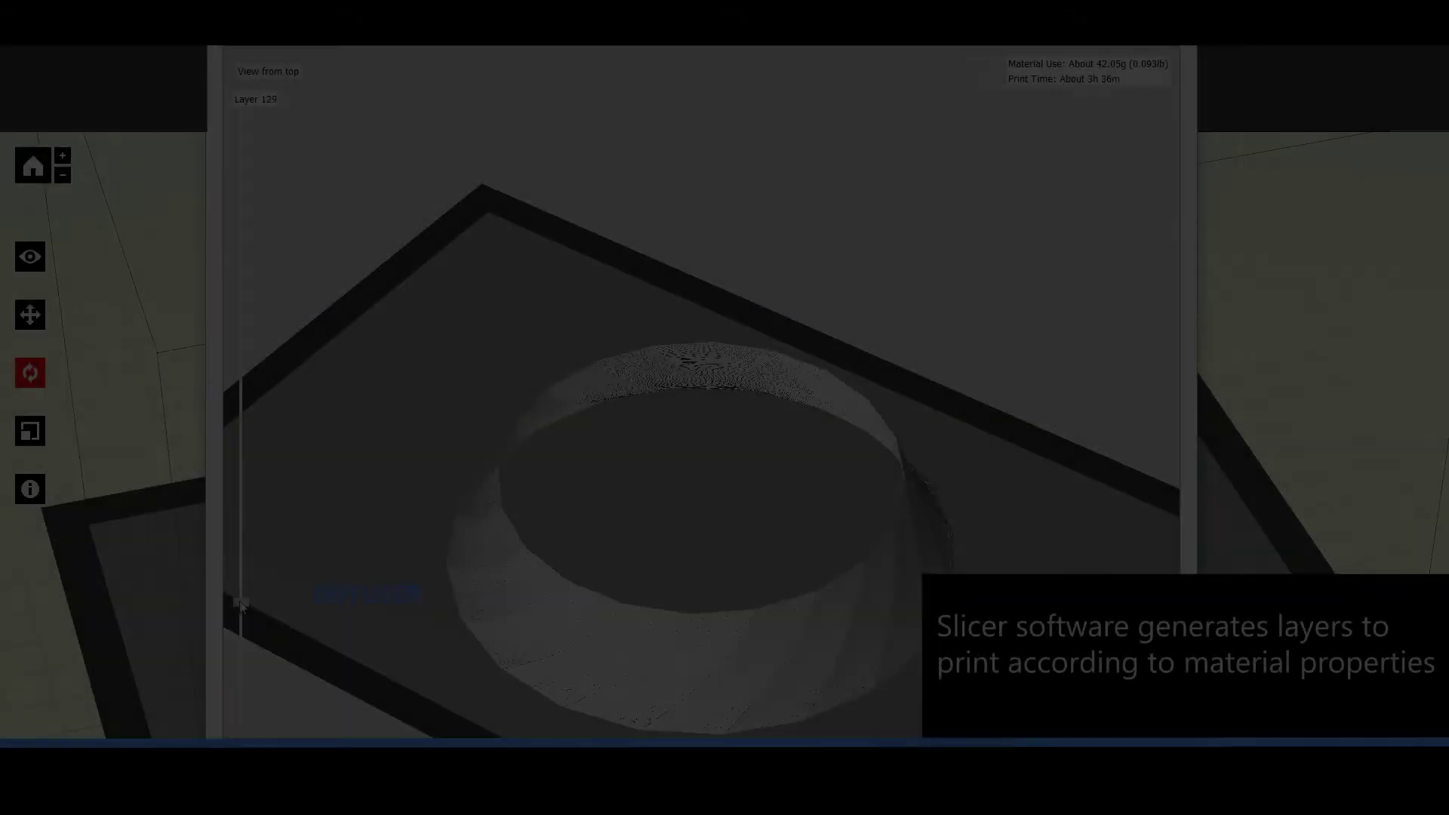
Step: Raise Cura's layer slider to layer 647 to show the full sliced lamp
drag(241, 603, 247, 97)
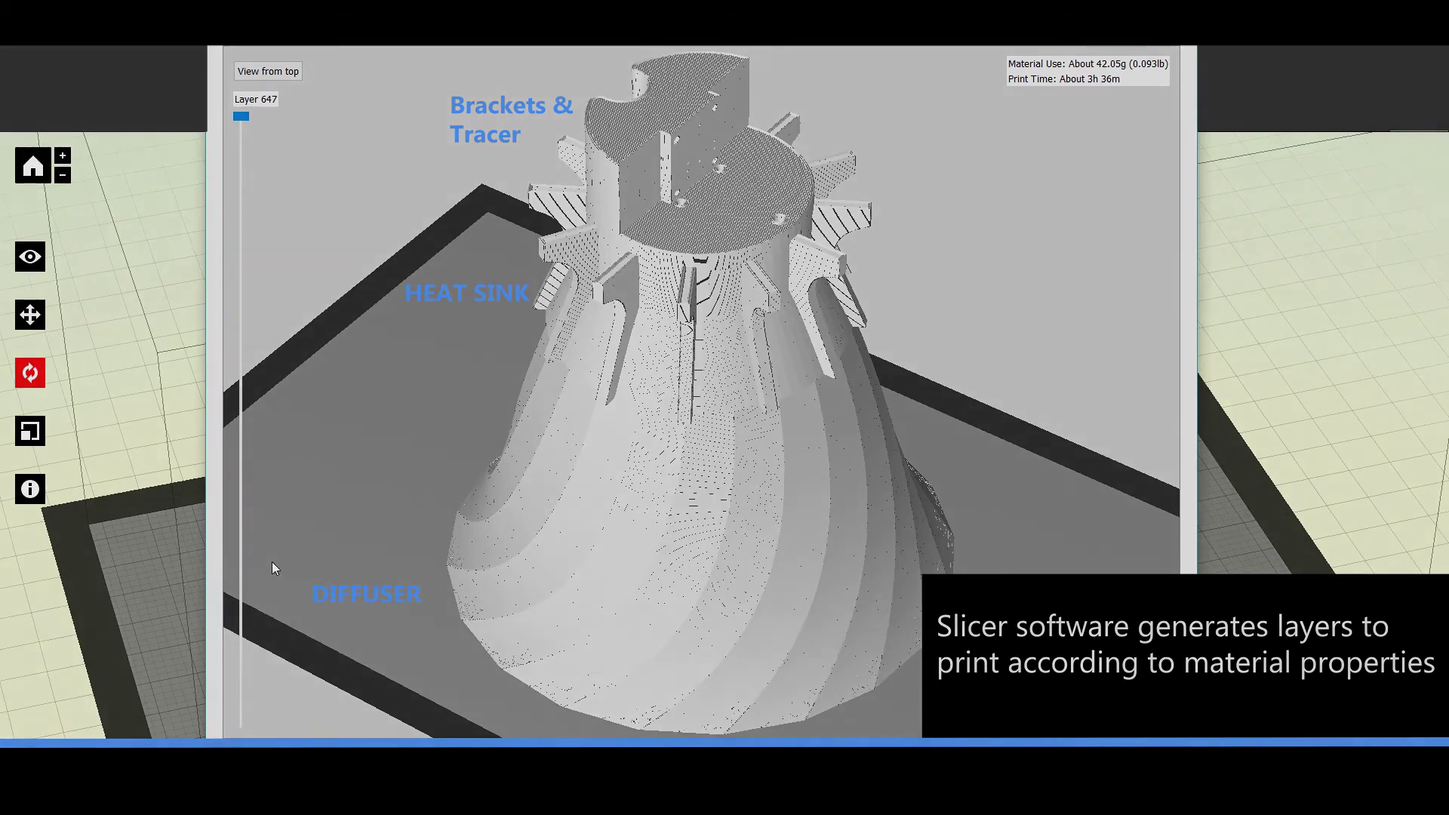